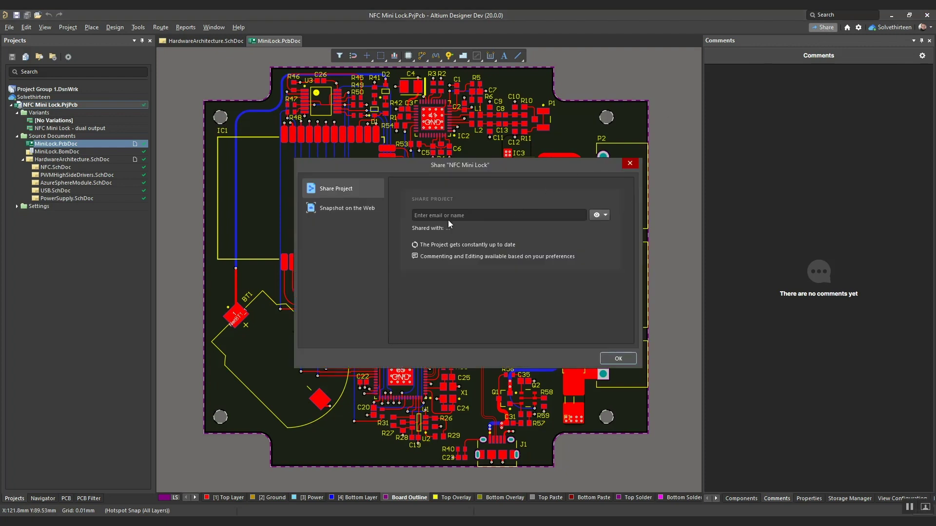
Share the NFC Mini Lock project with the suggested reviewer, adding a review request message
{"action": "left_click", "coordinate": [474, 215]}
{"action": "type", "text": "lie"}
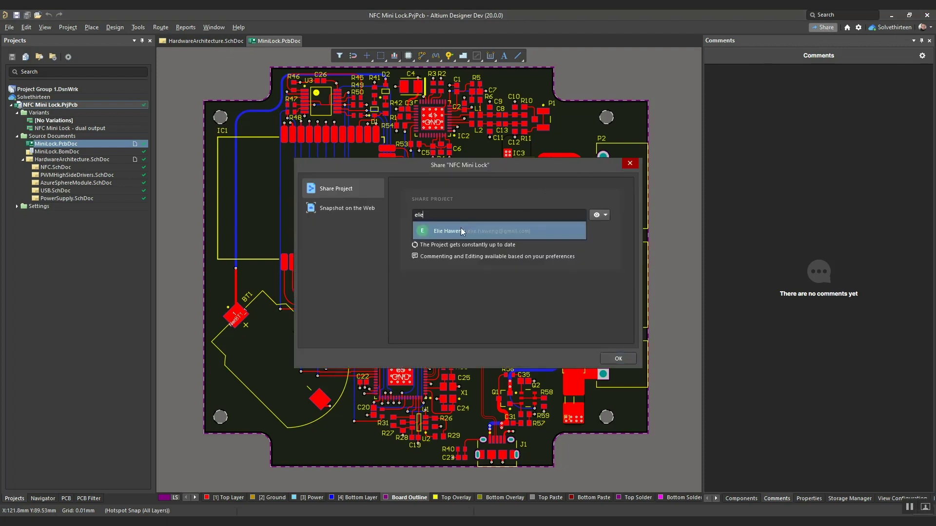
{"action": "left_click", "coordinate": [460, 228]}
{"action": "type", "text": "Please c"}
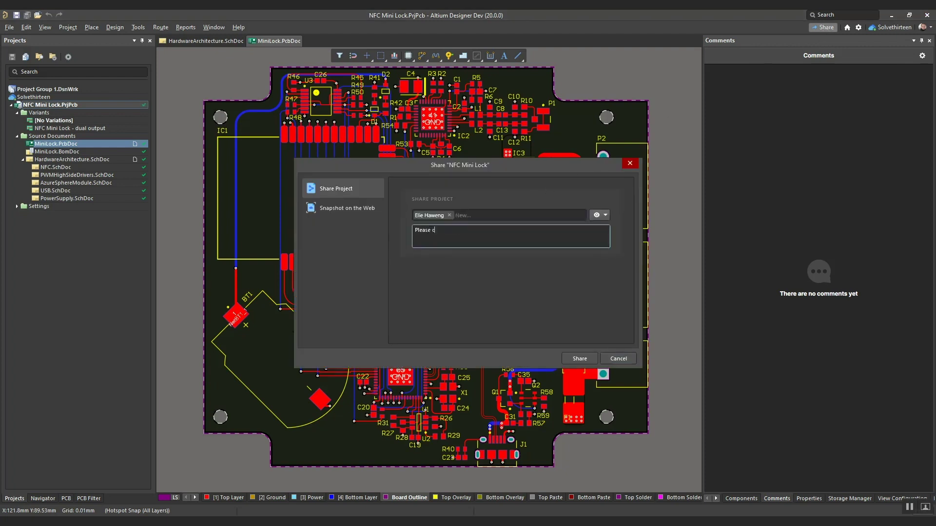
{"action": "type", "text": "an you review this design please Elie?"}
{"action": "left_click", "coordinate": [580, 358]}
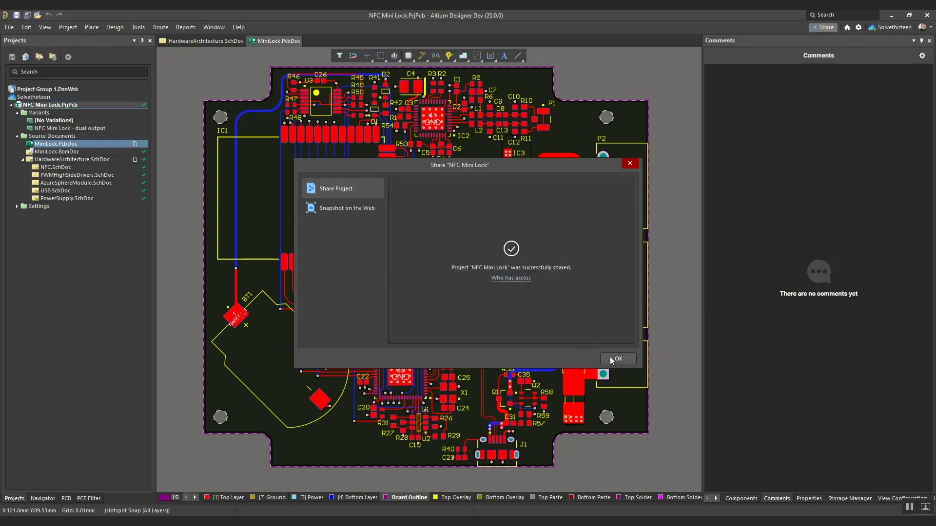
{"action": "left_click", "coordinate": [618, 358]}
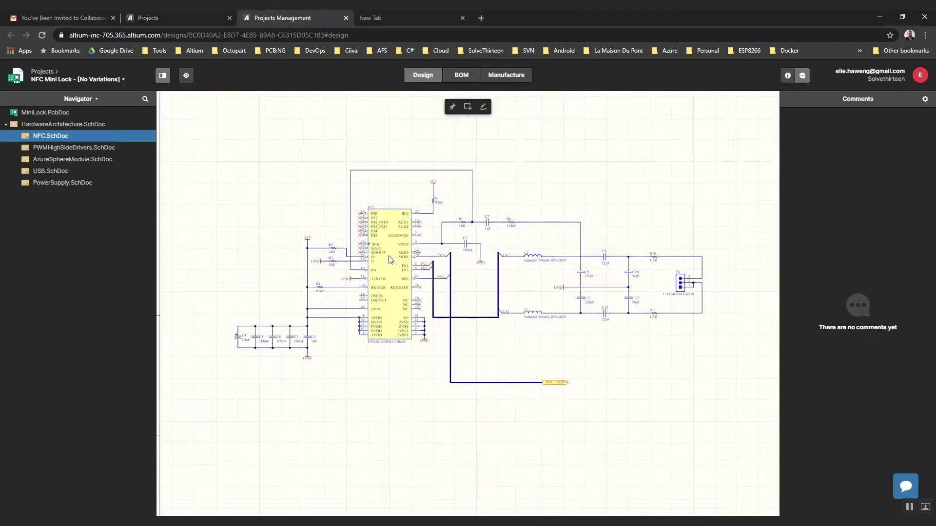
{"action": "scroll", "coordinate": [389, 259], "scroll_direction": "up", "scroll_amount": 2}
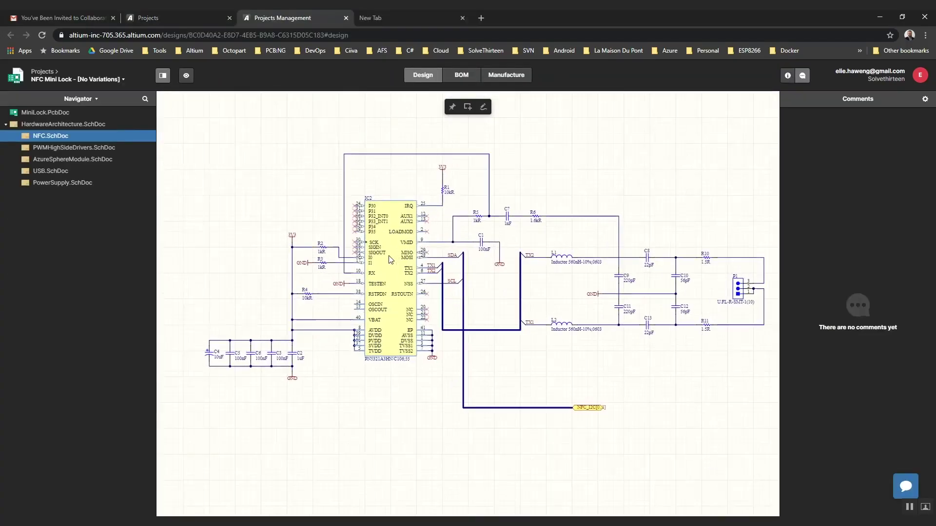
{"action": "scroll", "coordinate": [389, 259], "scroll_direction": "up", "scroll_amount": 2}
{"action": "scroll", "coordinate": [389, 259], "scroll_direction": "up", "scroll_amount": 2}
Pin a comment on IC2 in NFC.SchDoc asking to check its pinout, then open MiniLock.PcbDoc
{"action": "left_click", "coordinate": [390, 252]}
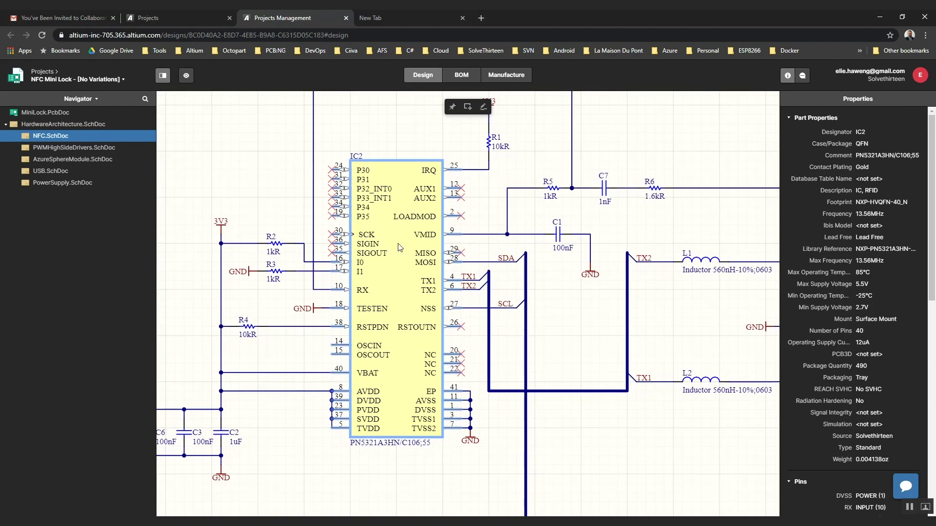
{"action": "left_click", "coordinate": [452, 108]}
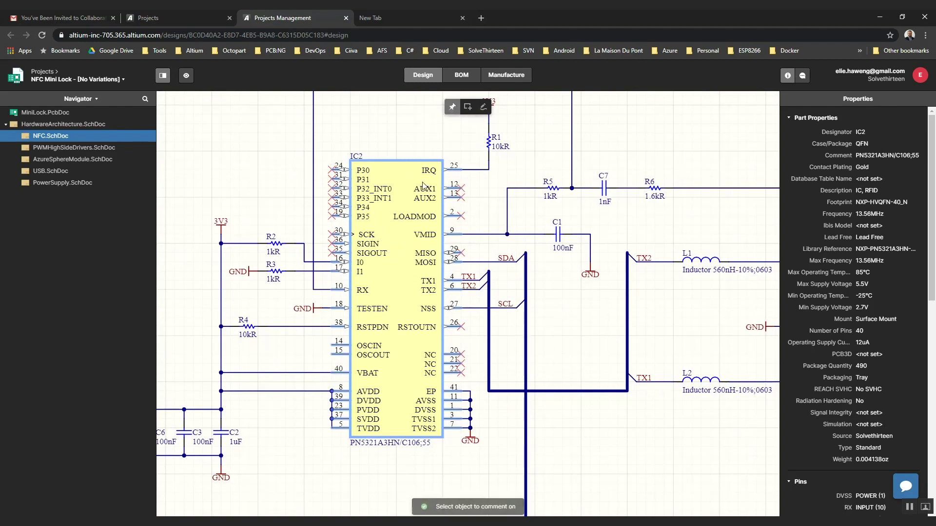
{"action": "left_click", "coordinate": [401, 222]}
{"action": "type", "text": "Che"}
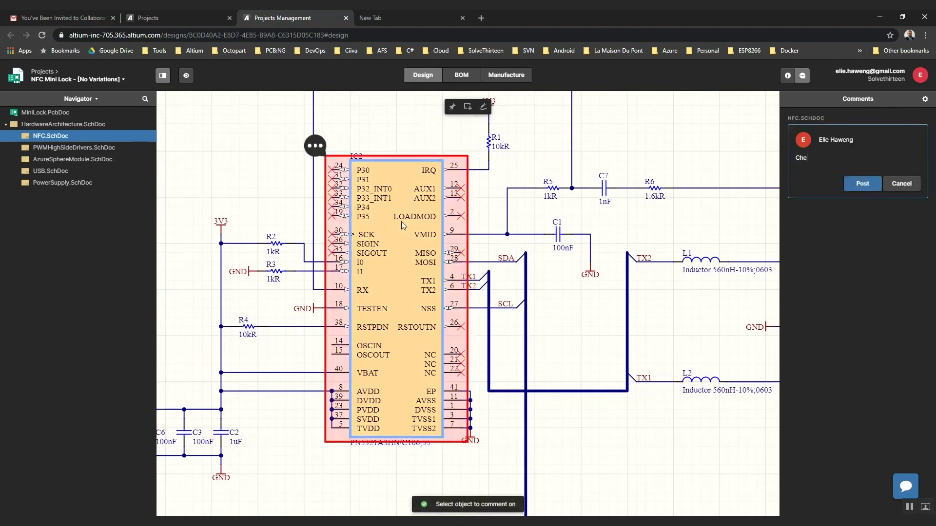
{"action": "type", "text": "ck the pinout on "}
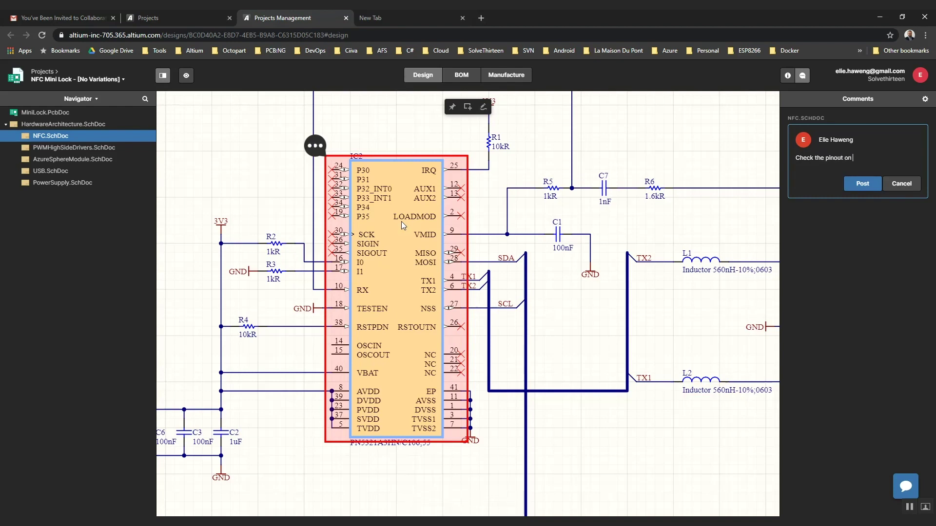
{"action": "type", "text": "this component"}
{"action": "left_click", "coordinate": [862, 183]}
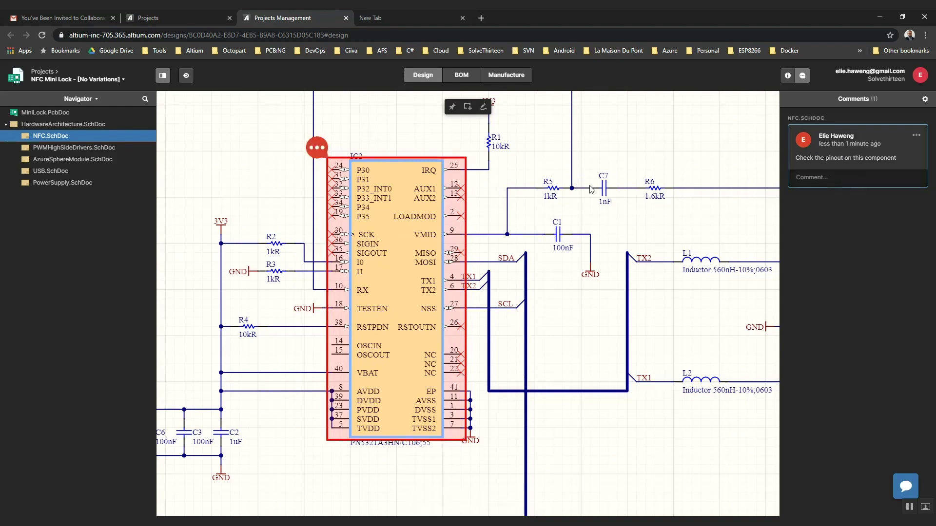
{"action": "left_click", "coordinate": [73, 112]}
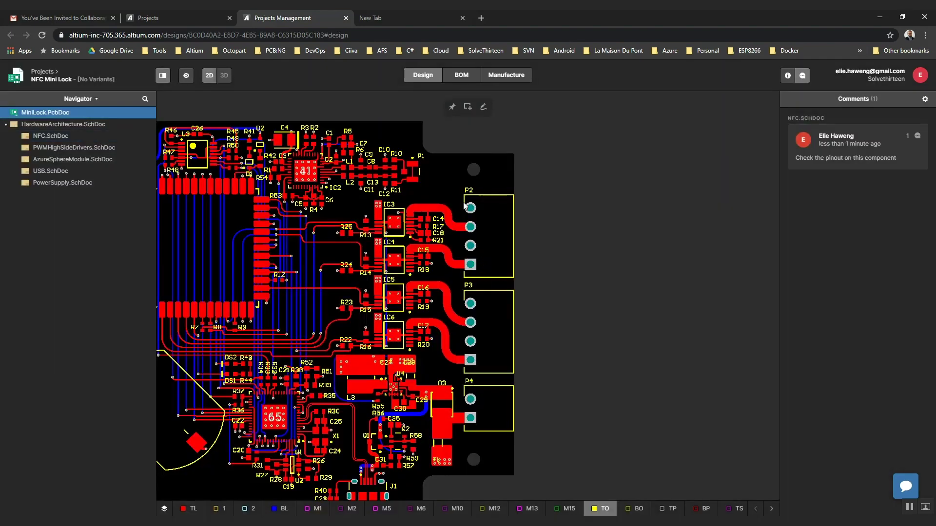
Post a connector-availability comment on the P2–P4 area, then open the pinout comment's target in Altium Designer
{"action": "left_click", "coordinate": [467, 107]}
{"action": "left_click_drag", "start_coordinate": [440, 150], "coordinate": [544, 472]}
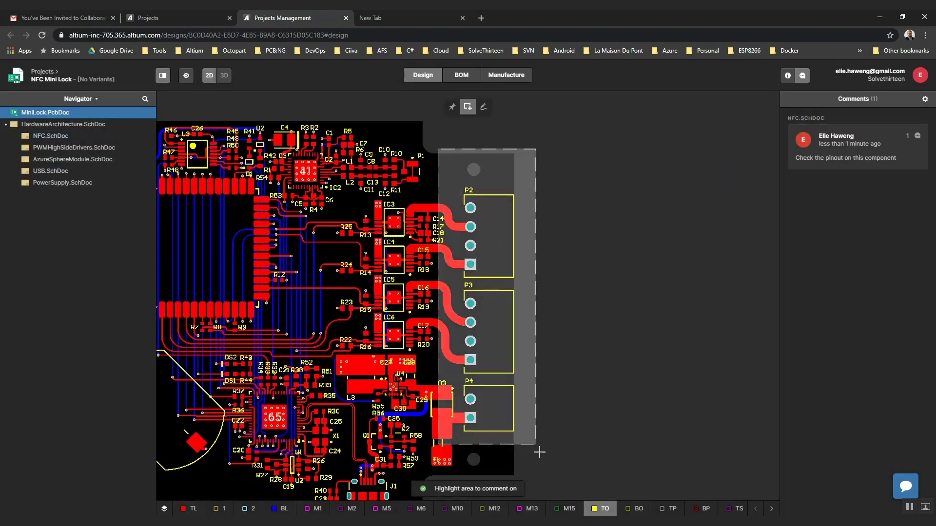
{"action": "type", "text": "N"}
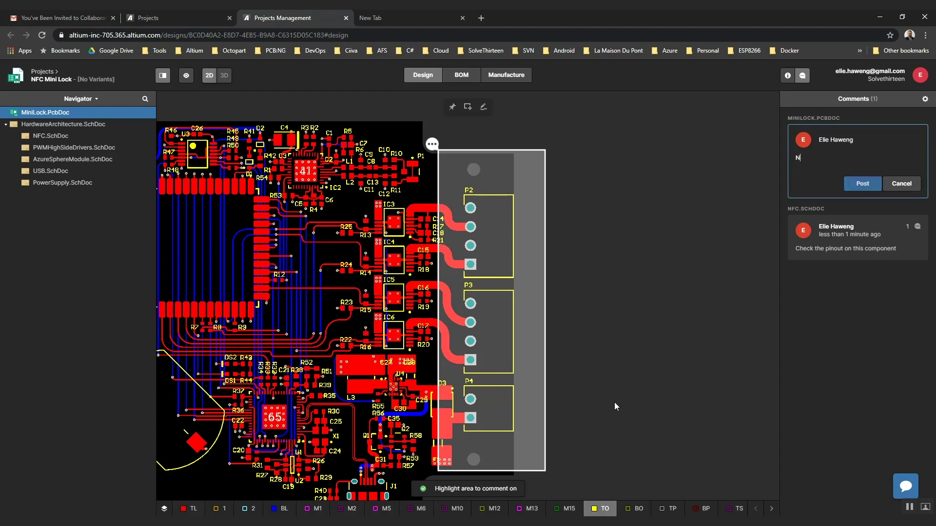
{"action": "type", "text": "eed to check the availability"}
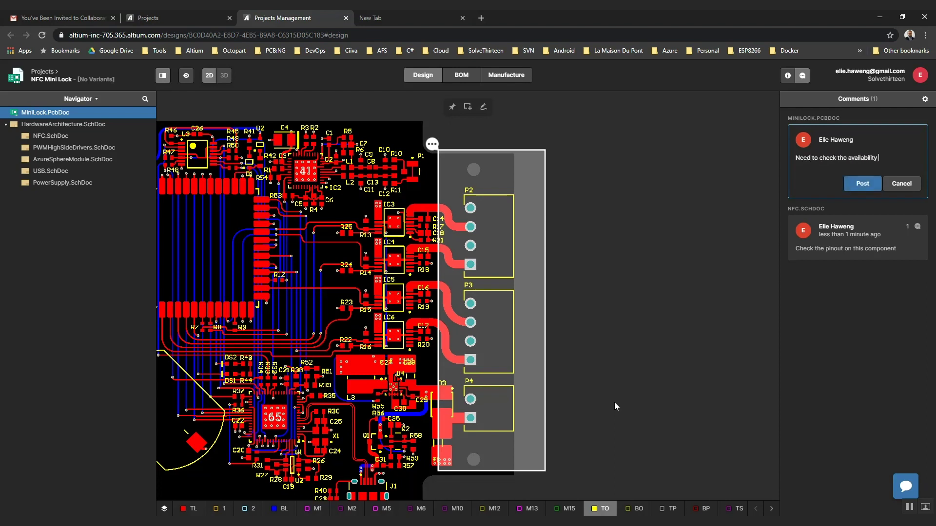
{"action": "type", "text": "of th"}
{"action": "type", "text": "nec"}
{"action": "type", "text": "ypes"}
{"action": "left_click", "coordinate": [861, 188]}
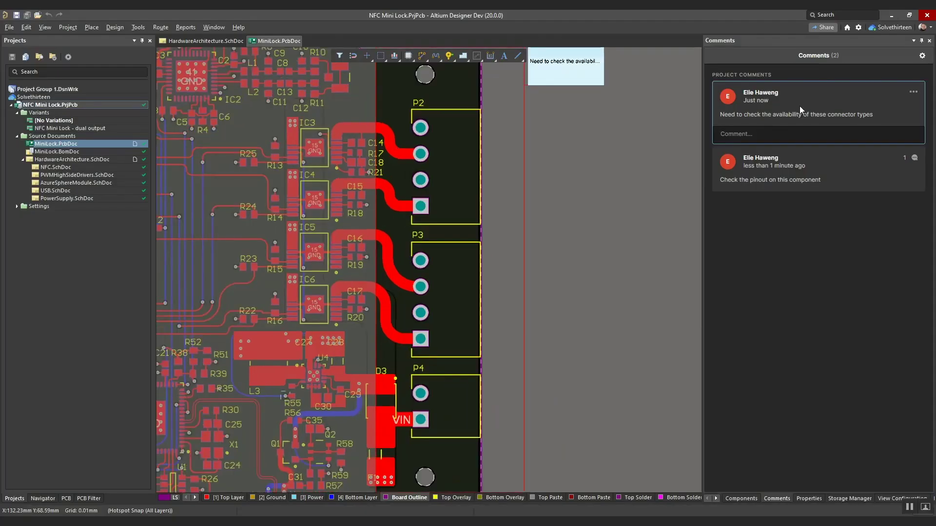
{"action": "left_click", "coordinate": [783, 161]}
{"action": "double_click", "coordinate": [783, 161]}
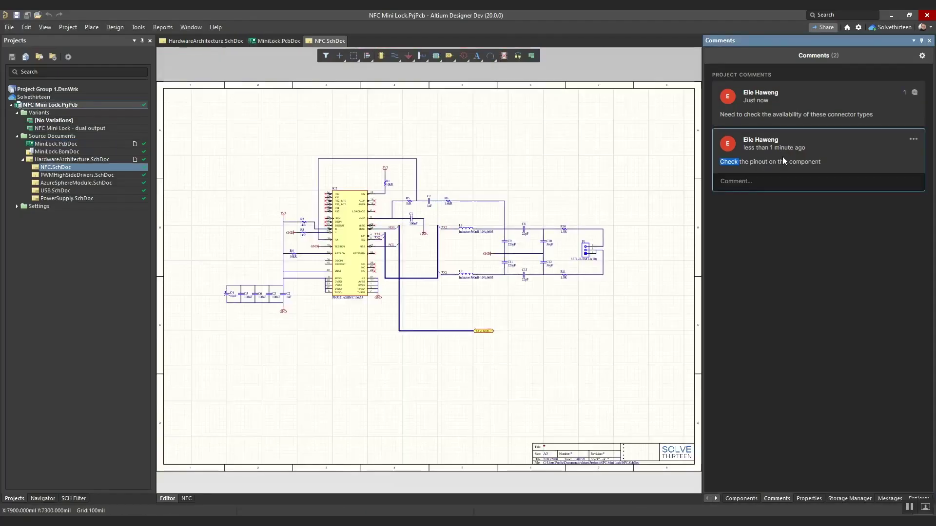